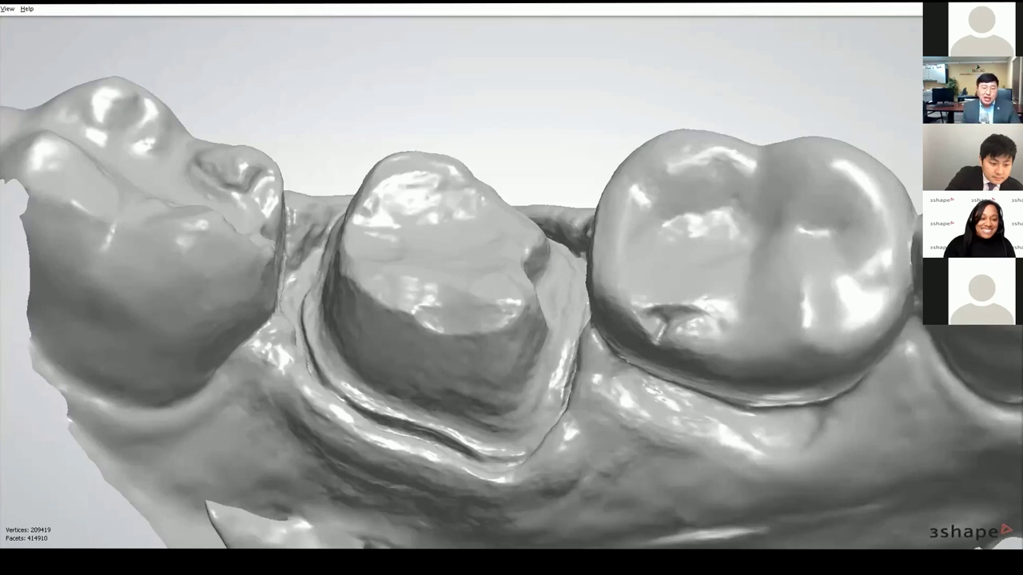
Display the scans as a wireframe, hide the opposing jaw and examine the mesh density around the prepared molar.
{"action": "key", "text": "w"}
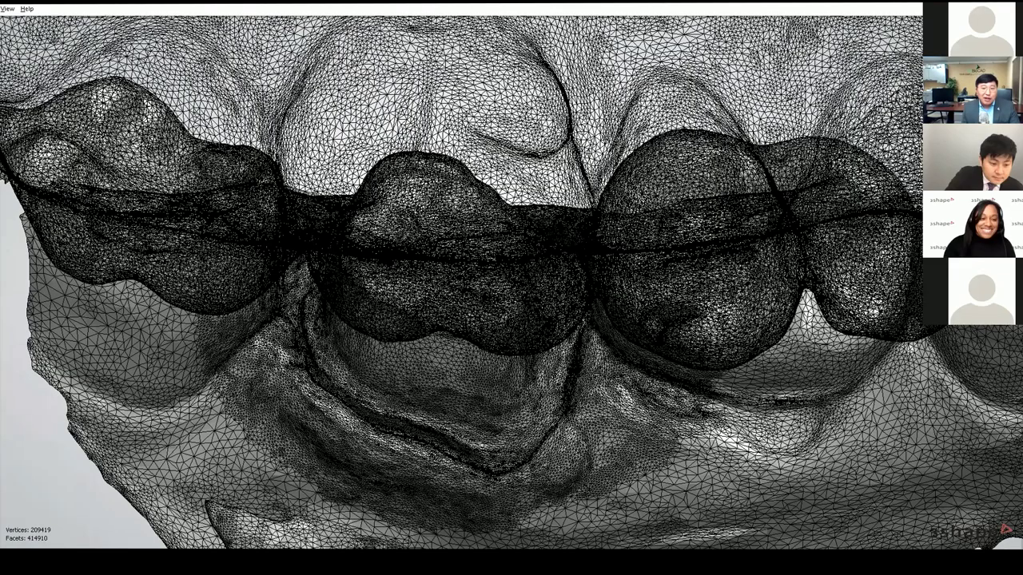
{"action": "key", "text": "a"}
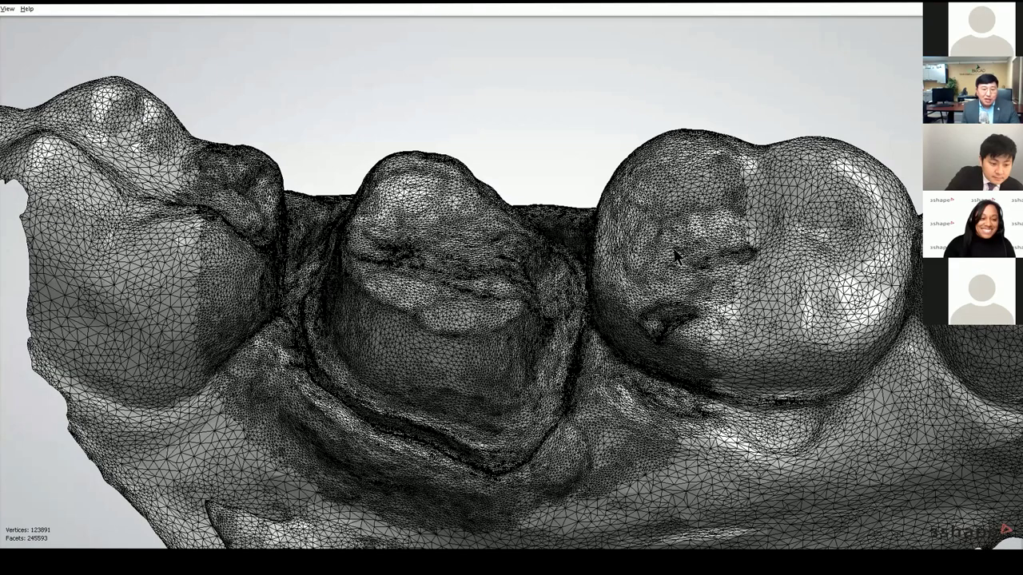
{"action": "scroll", "coordinate": [612, 232], "scroll_direction": "down", "scroll_amount": 1}
{"action": "scroll", "coordinate": [549, 254], "scroll_direction": "down", "scroll_amount": 3}
{"action": "right_click_drag", "start_coordinate": [682, 281], "coordinate": [330, 227]}
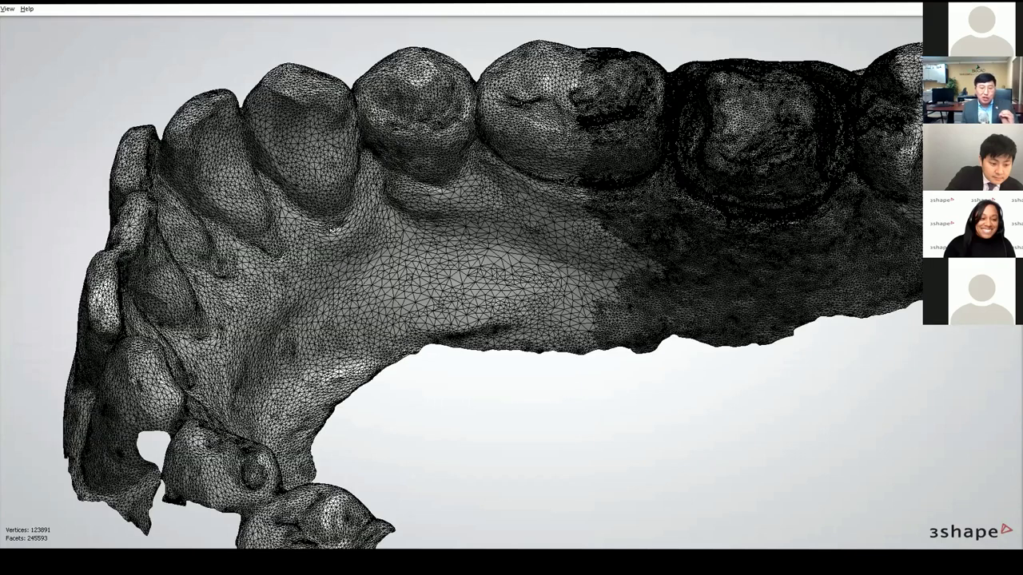
{"action": "right_click_drag", "start_coordinate": [719, 180], "coordinate": [691, 190]}
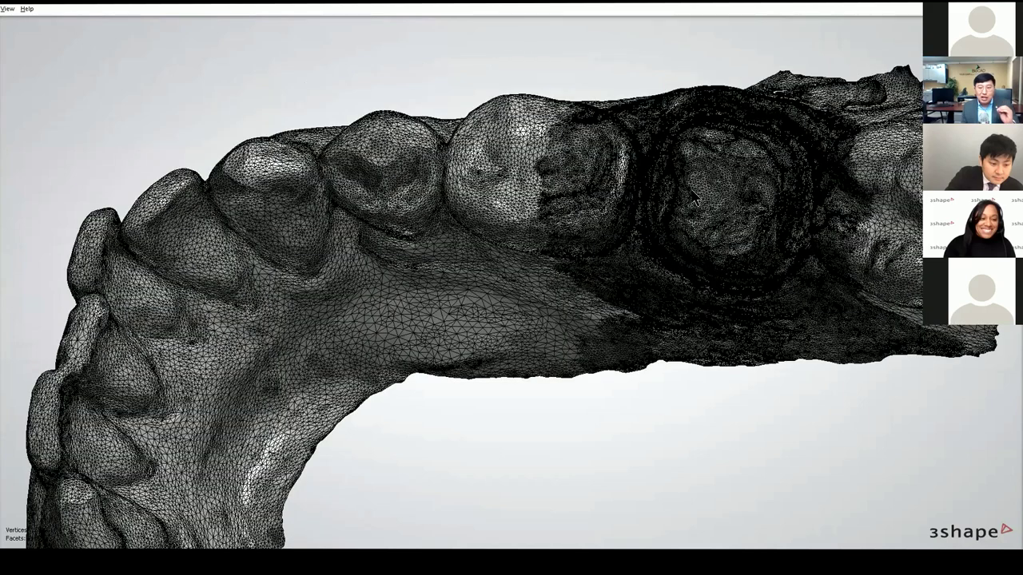
{"action": "scroll", "coordinate": [693, 196], "scroll_direction": "up", "scroll_amount": 1}
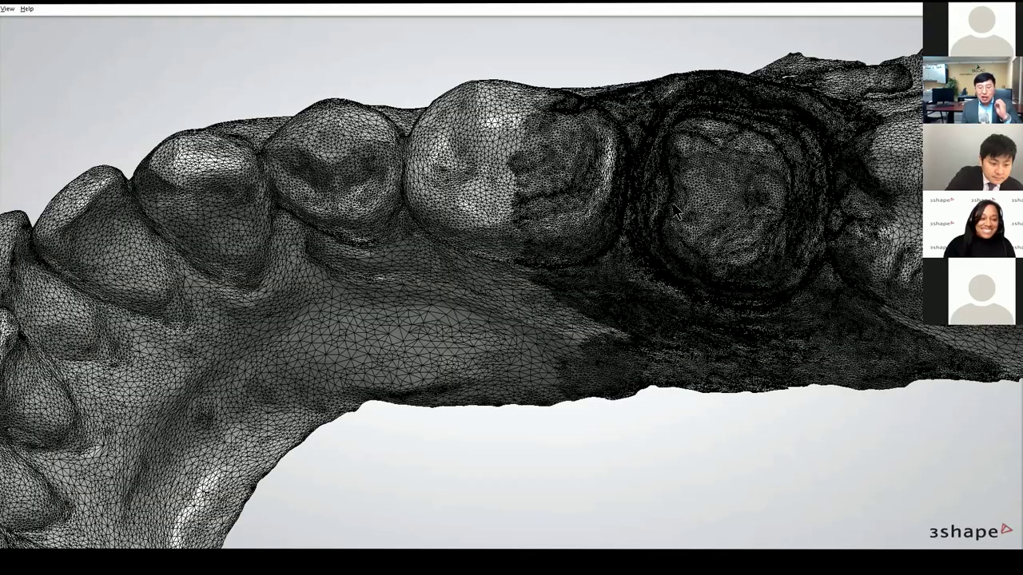
{"action": "scroll", "coordinate": [675, 210], "scroll_direction": "up", "scroll_amount": 2}
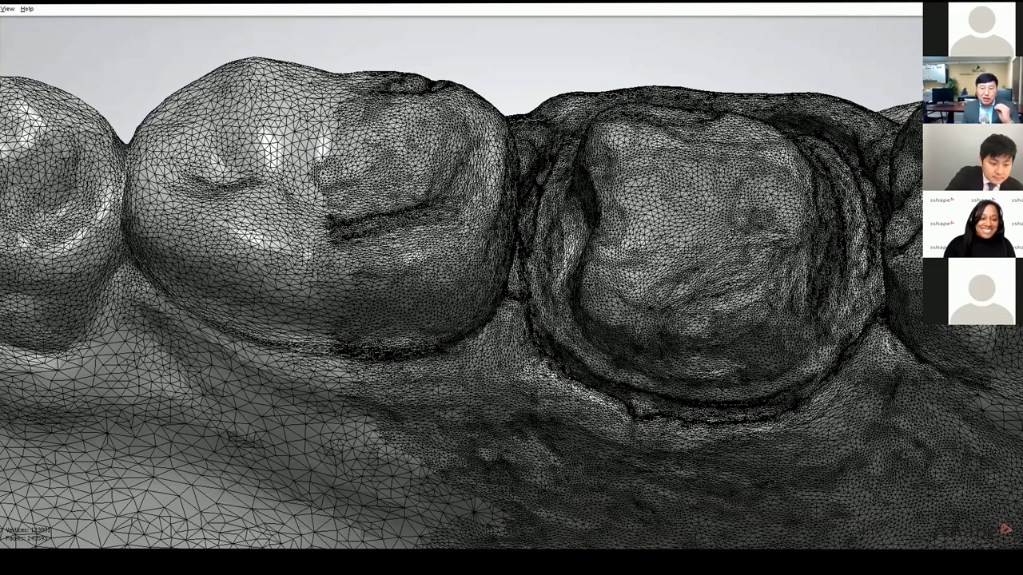
Turn off the wireframe and view the prepared molar and neighbouring teeth as a smooth shaded surface.
{"action": "key", "text": "w"}
{"action": "scroll", "coordinate": [762, 263], "scroll_direction": "down", "scroll_amount": 1}
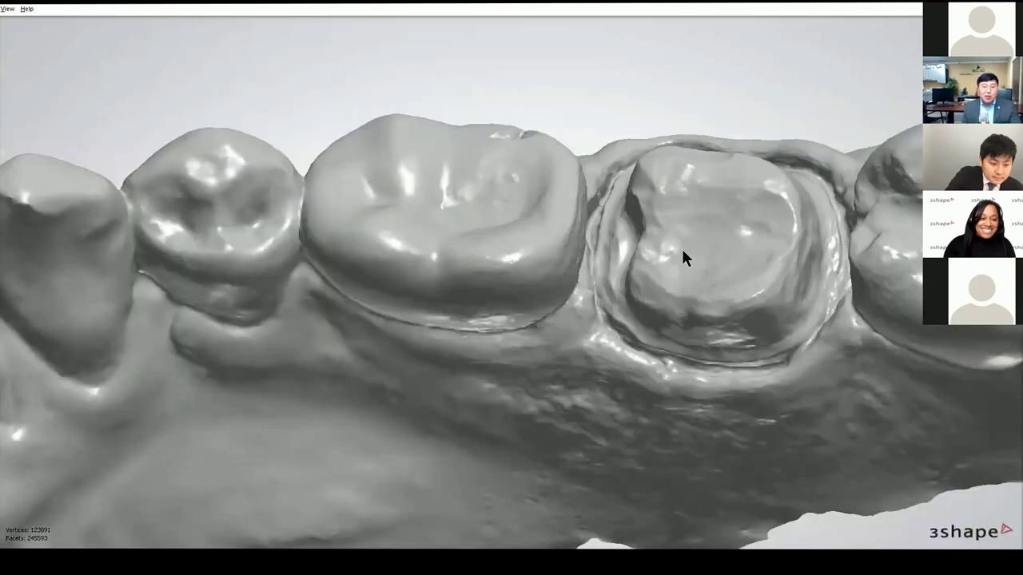
{"action": "scroll", "coordinate": [699, 254], "scroll_direction": "down", "scroll_amount": 2}
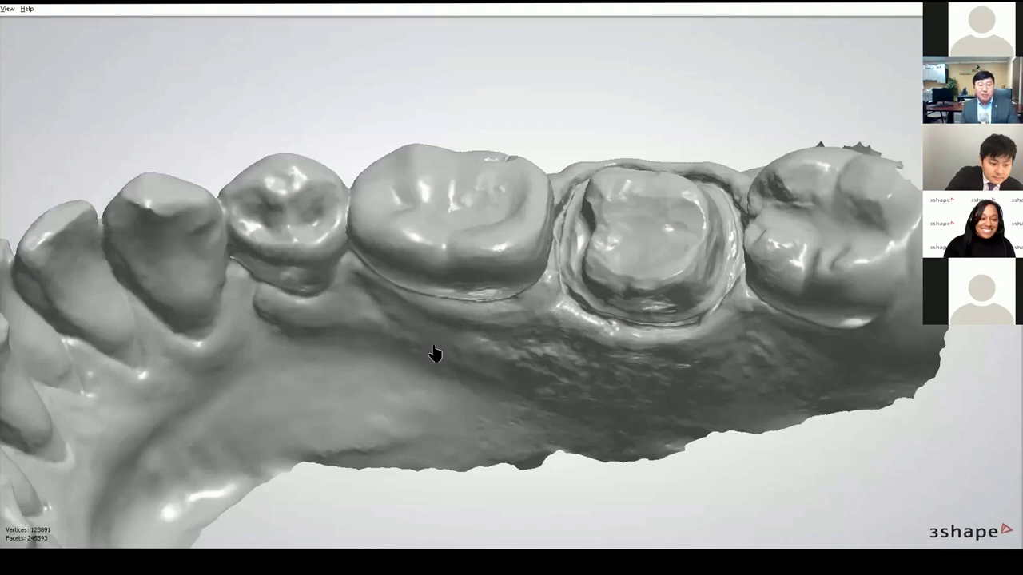
Switch to the 3Shape design case and inspect the bite between the aligned upper and lower jaw scans.
{"action": "key", "text": "Right"}
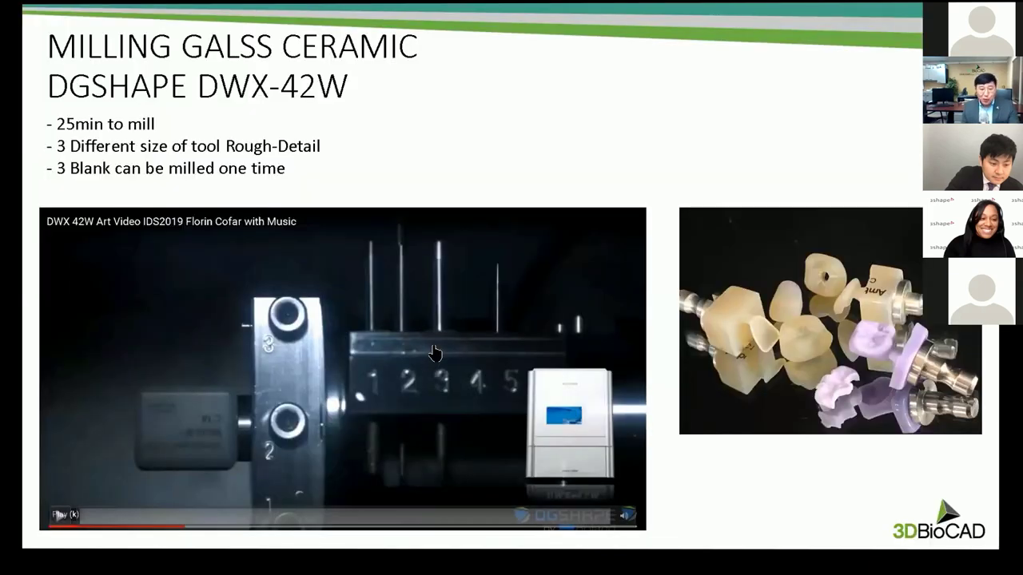
{"action": "key", "text": "alt+Tab"}
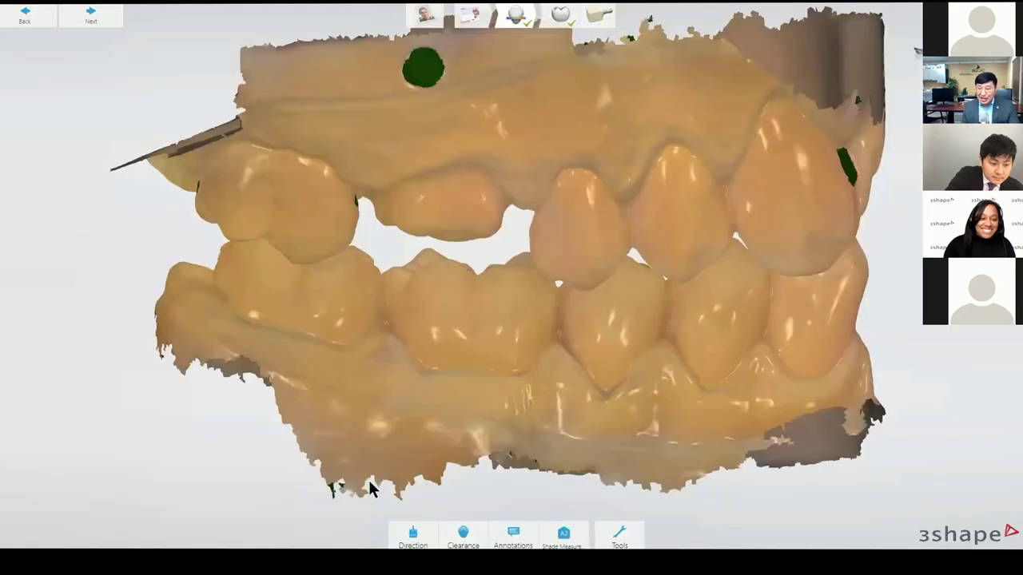
{"action": "scroll", "coordinate": [536, 248], "scroll_direction": "down", "scroll_amount": 2}
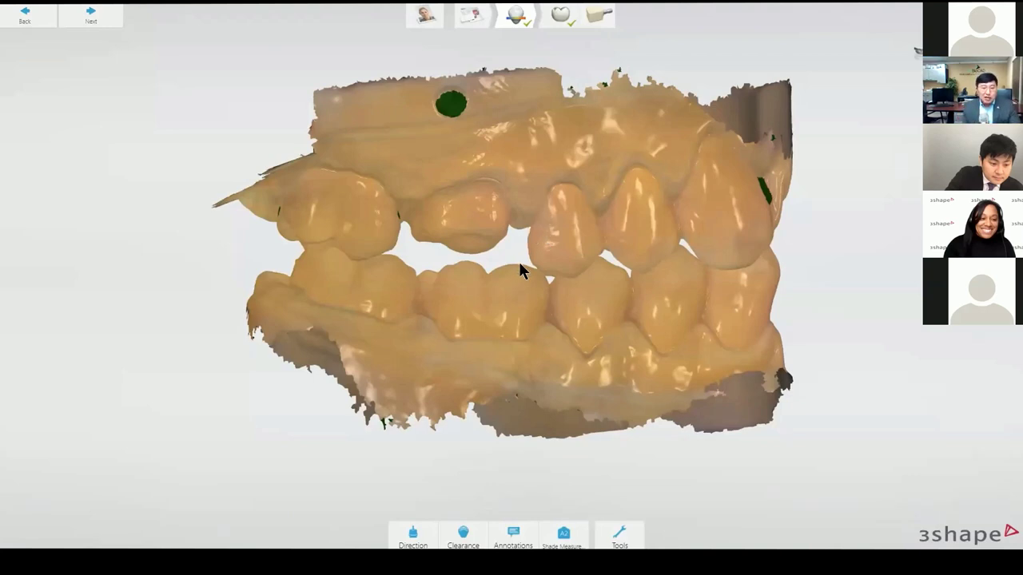
{"action": "right_click_drag", "start_coordinate": [476, 341], "coordinate": [490, 482]}
Show the occlusal clearance map, examine the space between the prepared molar and the opposing tooth, and finish the clearance check.
{"action": "left_click", "coordinate": [464, 535]}
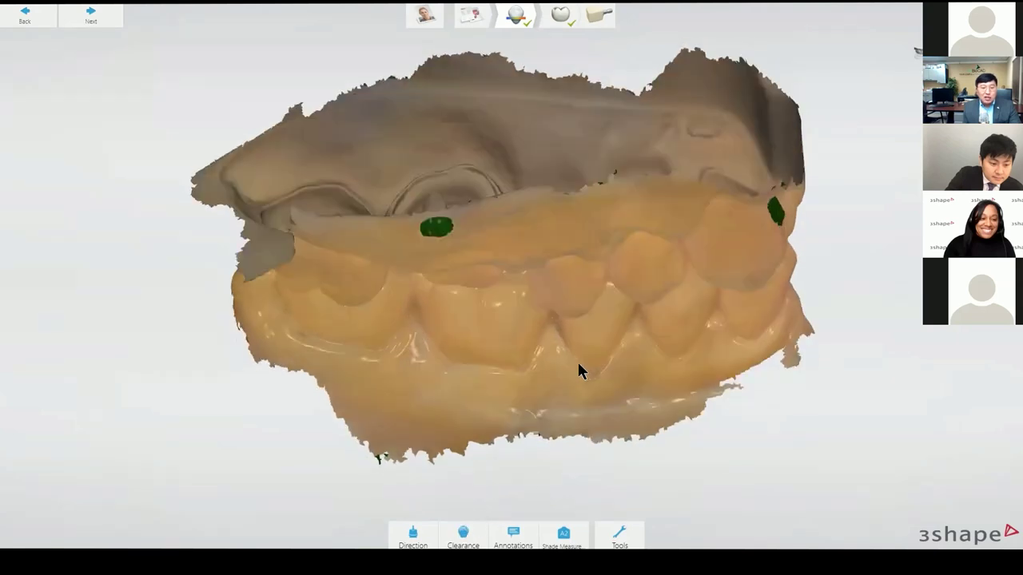
{"action": "scroll", "coordinate": [516, 288], "scroll_direction": "up", "scroll_amount": 2}
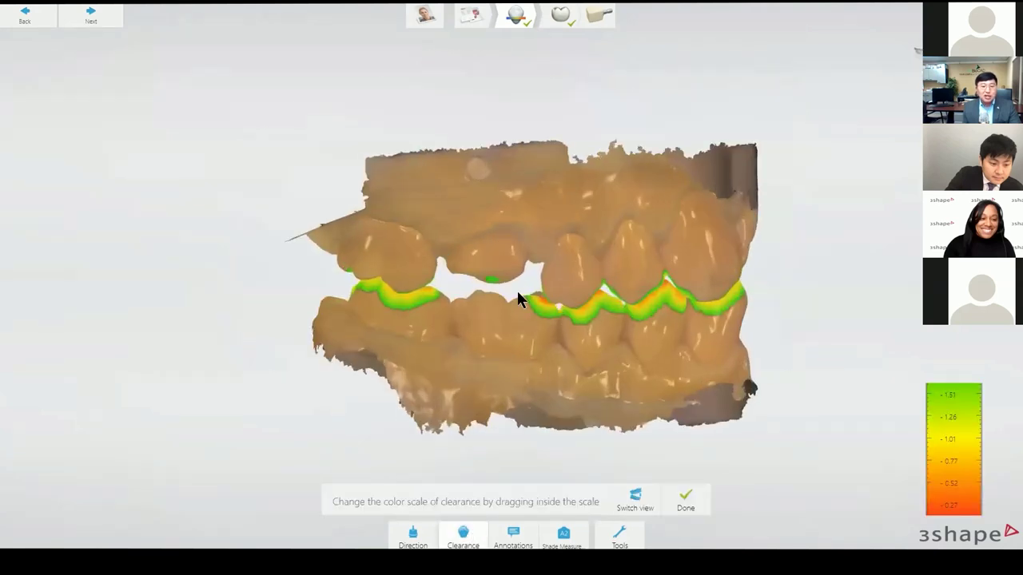
{"action": "scroll", "coordinate": [477, 284], "scroll_direction": "up", "scroll_amount": 2}
{"action": "right_click_drag", "start_coordinate": [493, 264], "coordinate": [502, 272]}
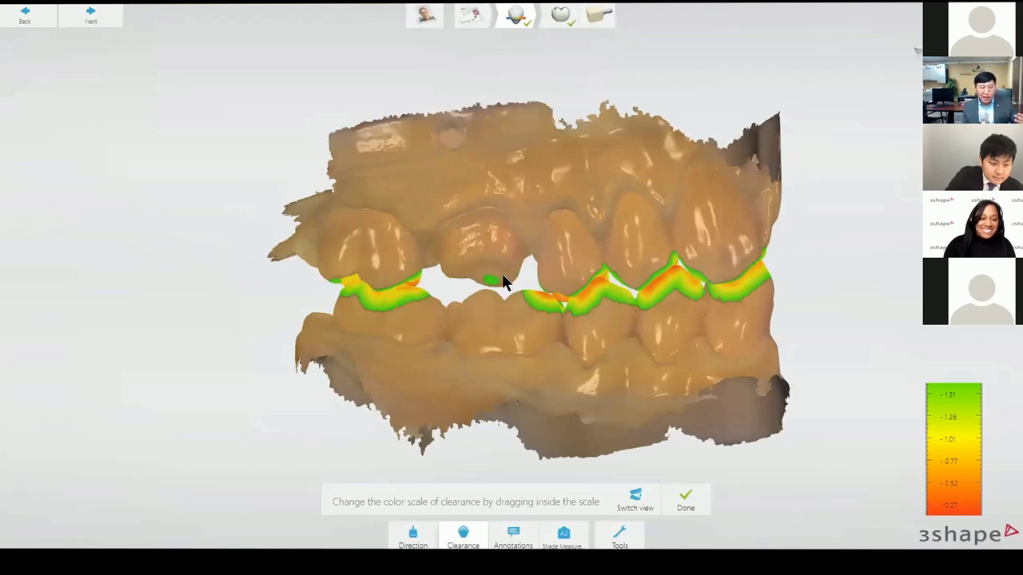
{"action": "left_click", "coordinate": [689, 497]}
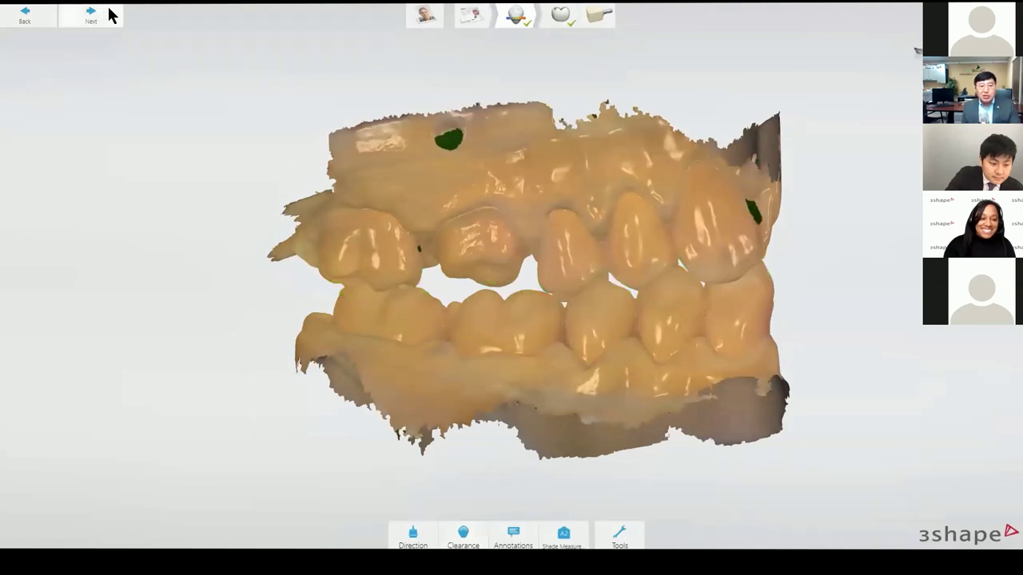
Open the margin line stage for tooth 3 and adjust a short section of the line along the preparation's edge, checking the fit.
{"action": "left_click", "coordinate": [555, 19]}
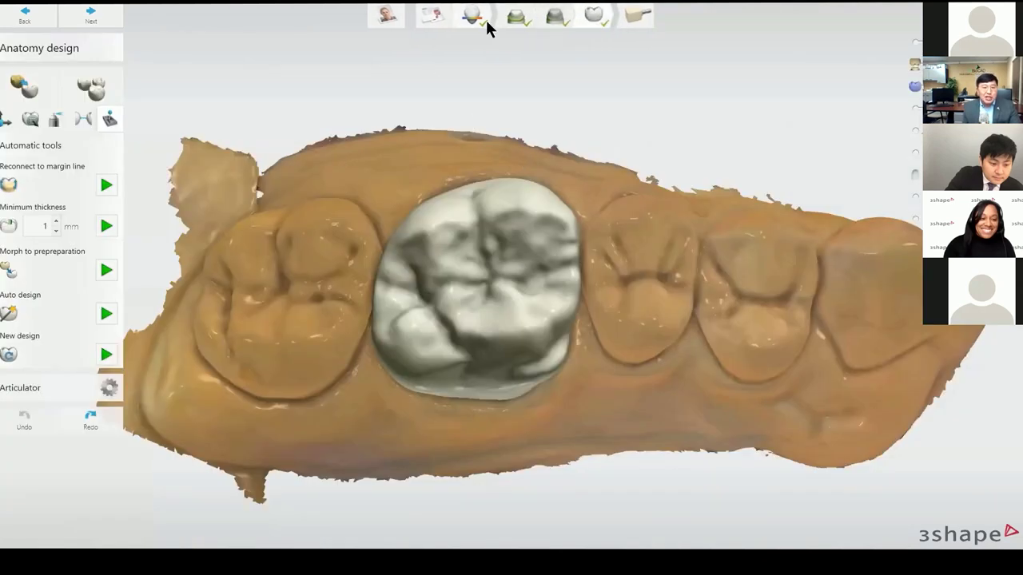
{"action": "left_click", "coordinate": [518, 17]}
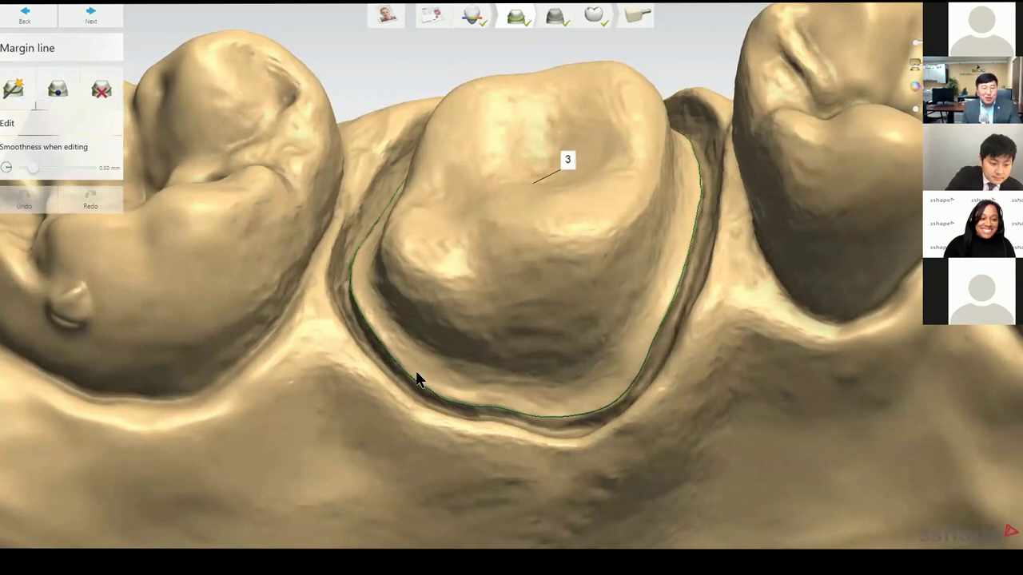
{"action": "scroll", "coordinate": [417, 380], "scroll_direction": "up", "scroll_amount": 1}
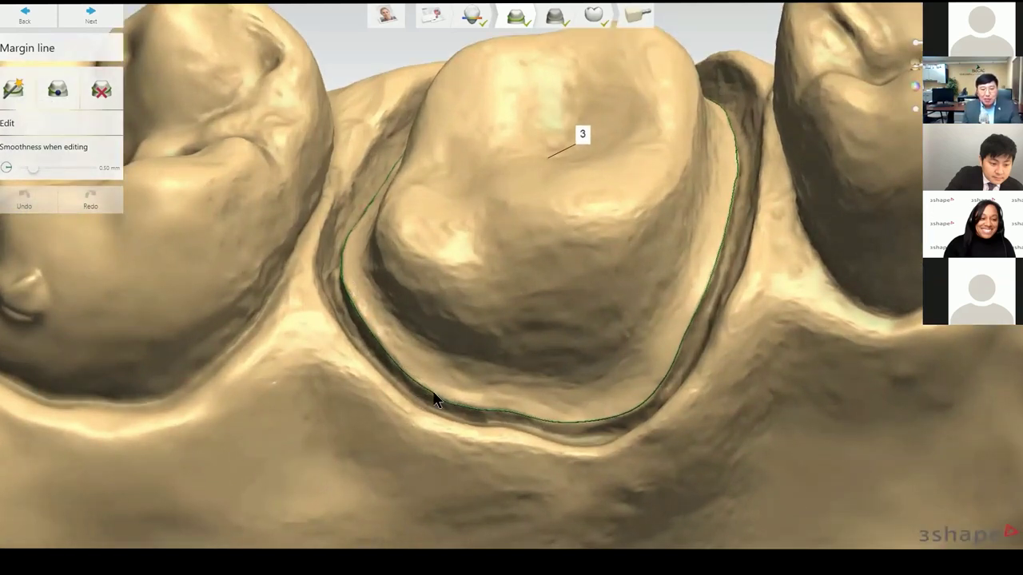
{"action": "scroll", "coordinate": [616, 427], "scroll_direction": "up", "scroll_amount": 2}
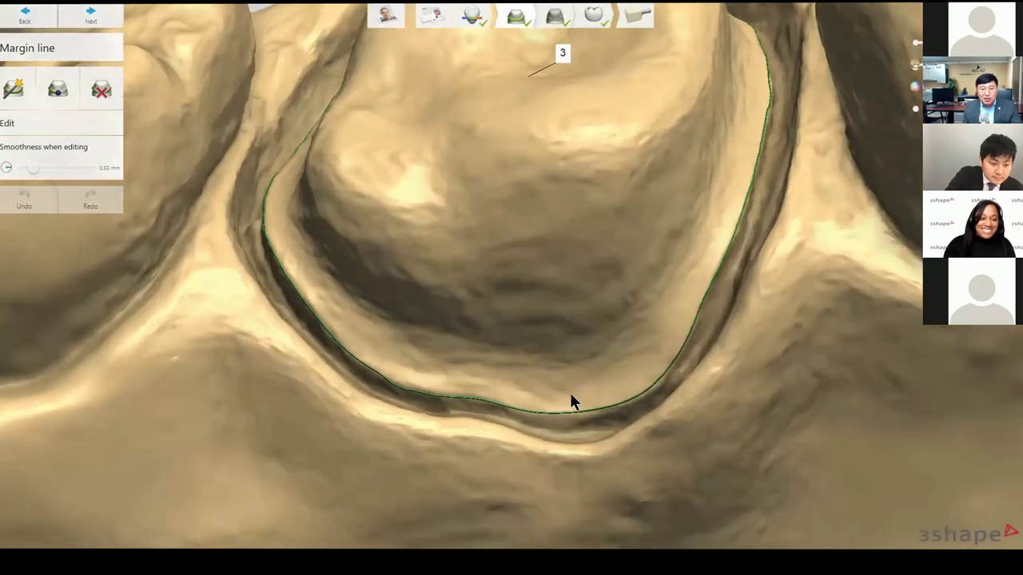
{"action": "right_click_drag", "start_coordinate": [575, 393], "coordinate": [559, 398]}
{"action": "scroll", "coordinate": [591, 397], "scroll_direction": "up", "scroll_amount": 2}
{"action": "left_click_drag", "start_coordinate": [627, 395], "coordinate": [686, 368]}
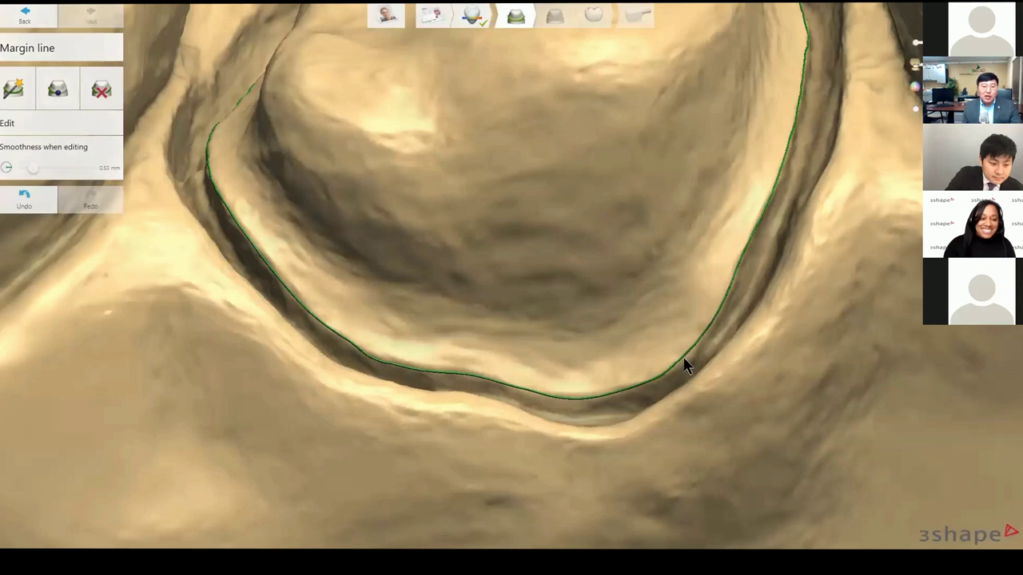
{"action": "scroll", "coordinate": [682, 353], "scroll_direction": "down", "scroll_amount": 1}
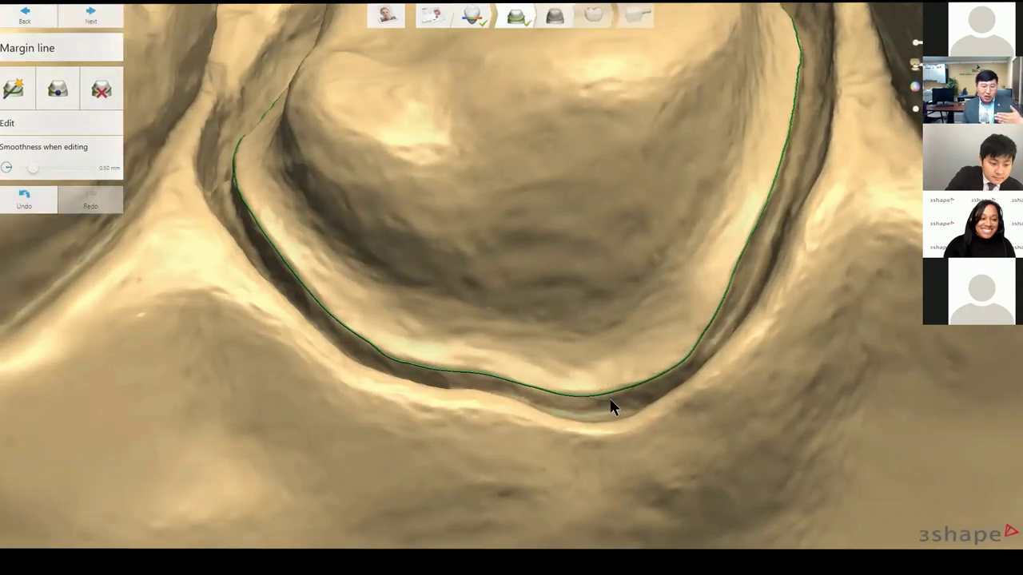
{"action": "scroll", "coordinate": [590, 318], "scroll_direction": "down", "scroll_amount": 2}
{"action": "right_click_drag", "start_coordinate": [591, 320], "coordinate": [583, 317]}
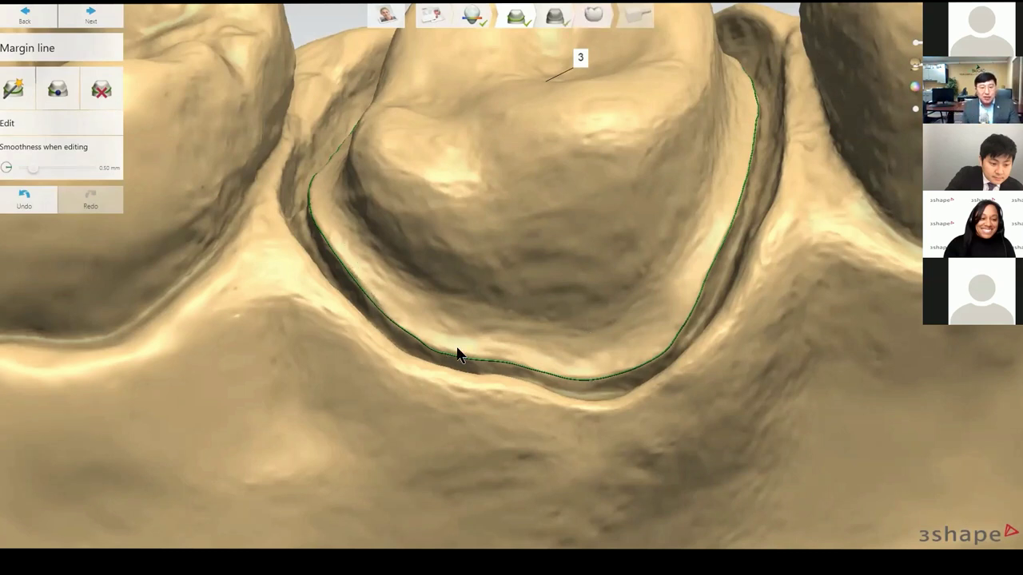
Keep the automatic insertion direction and continue to Anatomy design with the crown proposal for tooth 3.
{"action": "left_click", "coordinate": [92, 16]}
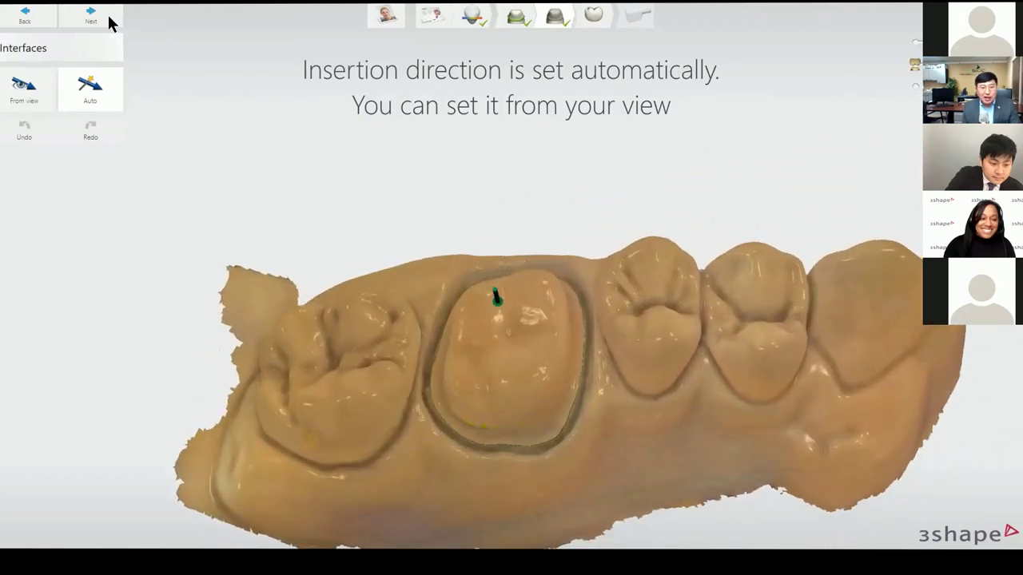
{"action": "left_click", "coordinate": [107, 14]}
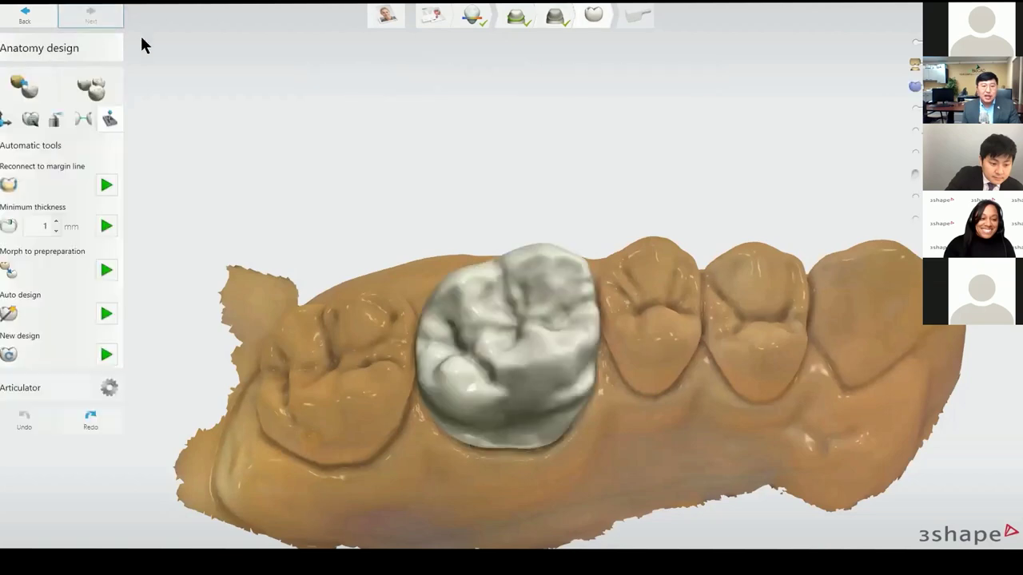
{"action": "right_click_drag", "start_coordinate": [525, 219], "coordinate": [638, 221]}
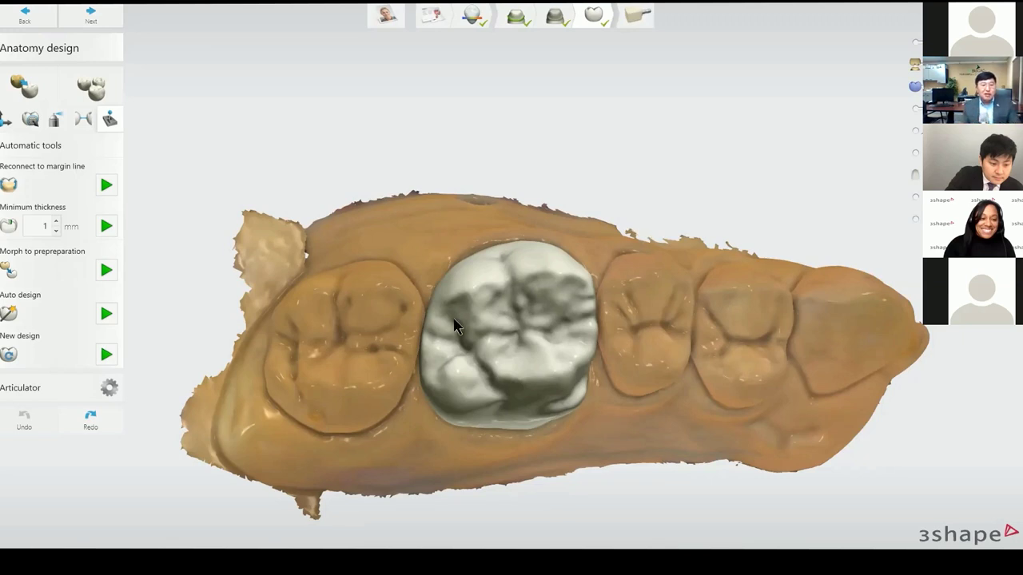
Turn off the scan's colour texture and examine how the crown proposal sits between the neighbouring teeth.
{"action": "left_click", "coordinate": [915, 152]}
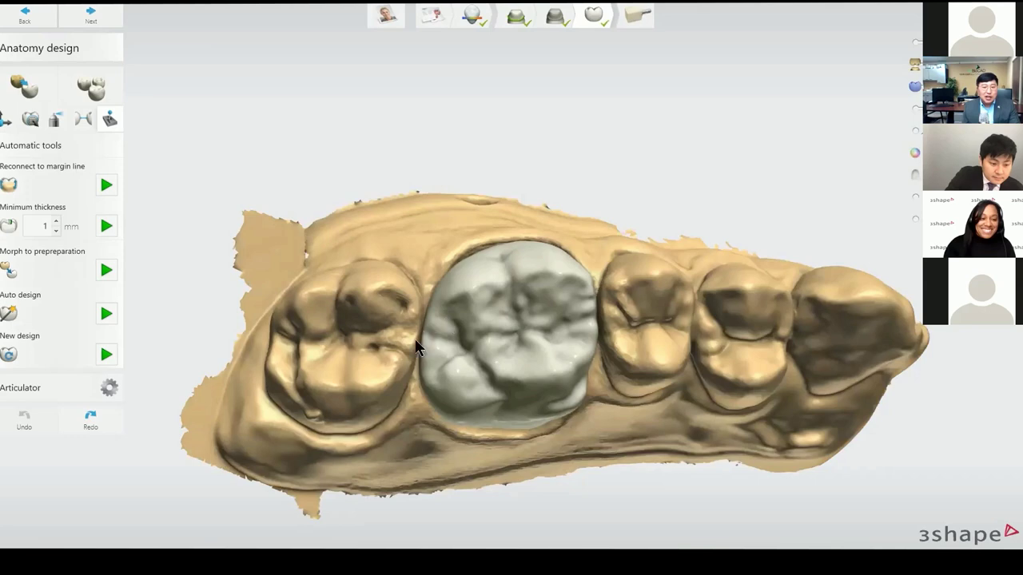
{"action": "scroll", "coordinate": [423, 340], "scroll_direction": "up", "scroll_amount": 2}
{"action": "scroll", "coordinate": [708, 271], "scroll_direction": "up", "scroll_amount": 2}
{"action": "right_click_drag", "start_coordinate": [685, 347], "coordinate": [649, 270]}
{"action": "key", "text": "a"}
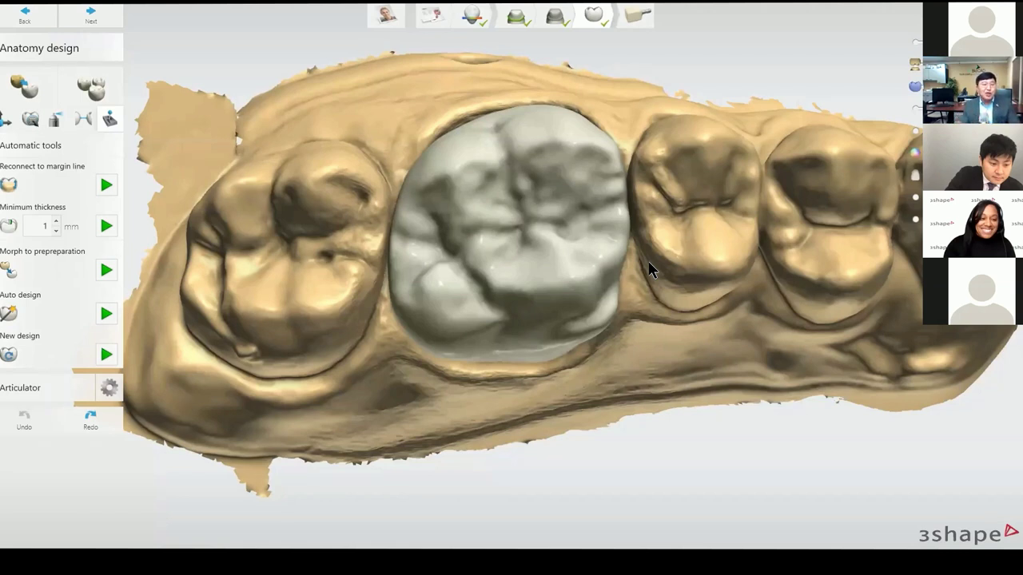
{"action": "right_click_drag", "start_coordinate": [613, 189], "coordinate": [583, 220]}
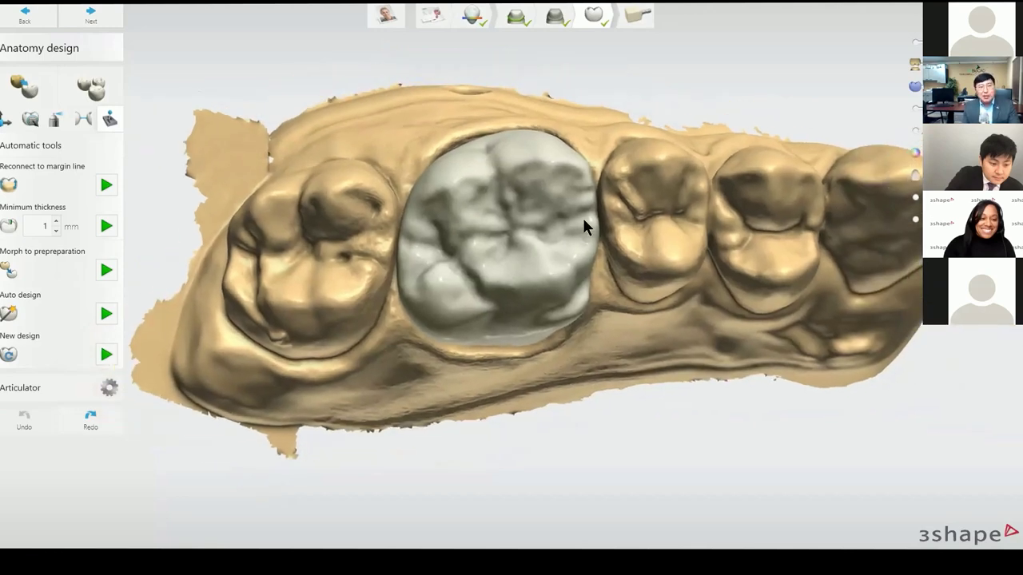
{"action": "mouse_move", "coordinate": [673, 201]}
{"action": "right_mouse_down"}
{"action": "mouse_move", "coordinate": [662, 217]}
{"action": "mouse_move", "coordinate": [684, 213]}
{"action": "right_mouse_up"}
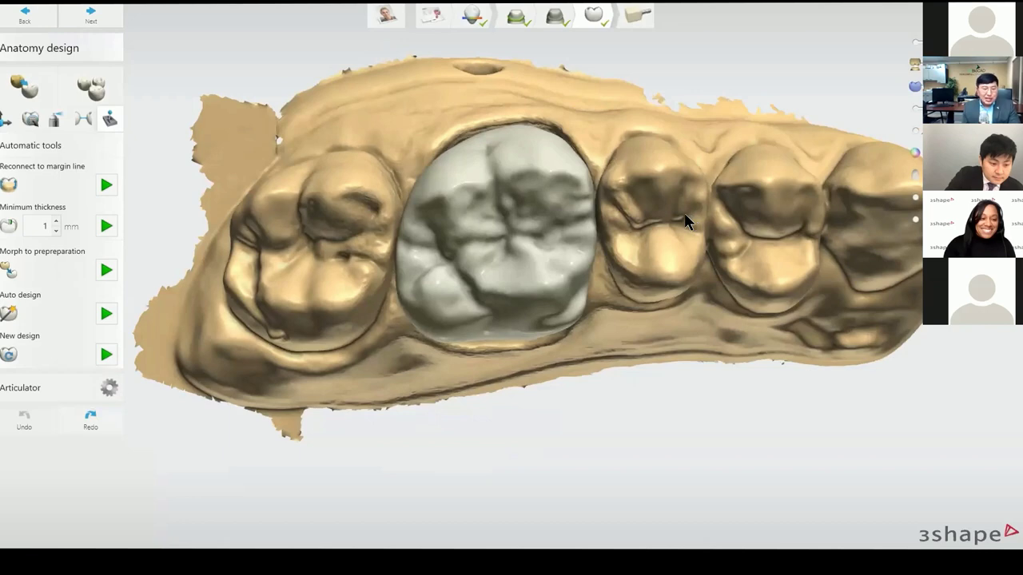
Overlay the pre-preparation scan on the jaw and change the crown's visibility to compare the proposal with the original tooth.
{"action": "left_click_drag", "start_coordinate": [916, 86], "coordinate": [963, 86]}
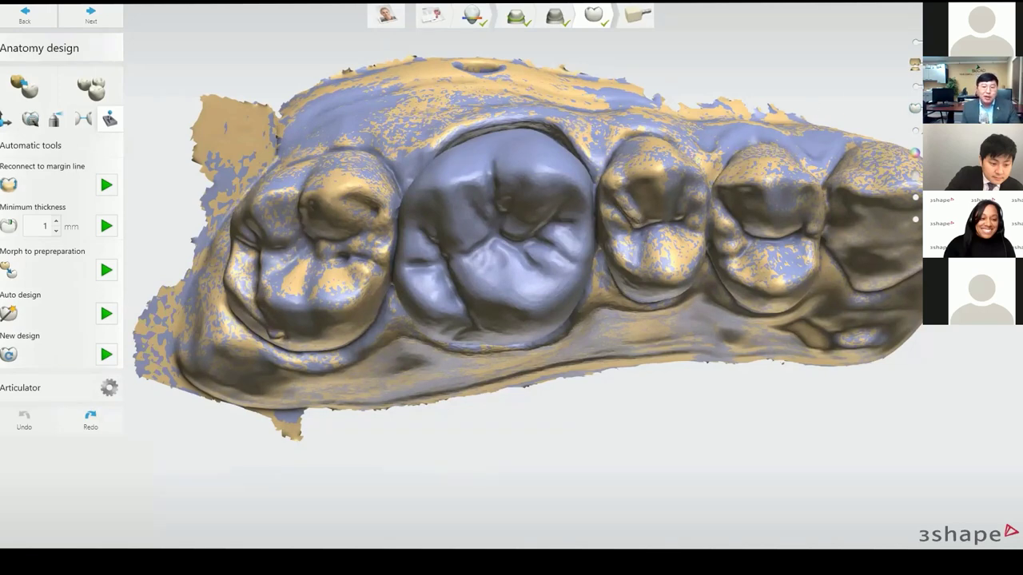
{"action": "left_click", "coordinate": [917, 85]}
{"action": "left_click", "coordinate": [915, 108]}
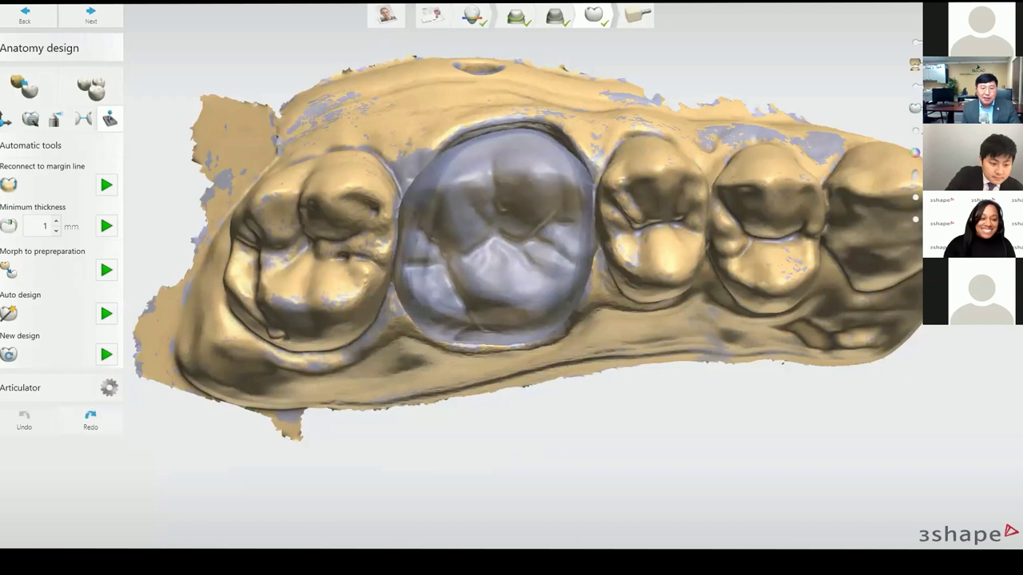
{"action": "left_click", "coordinate": [915, 109]}
{"action": "left_click", "coordinate": [915, 108]}
{"action": "left_click", "coordinate": [915, 108]}
{"action": "left_click", "coordinate": [915, 108]}
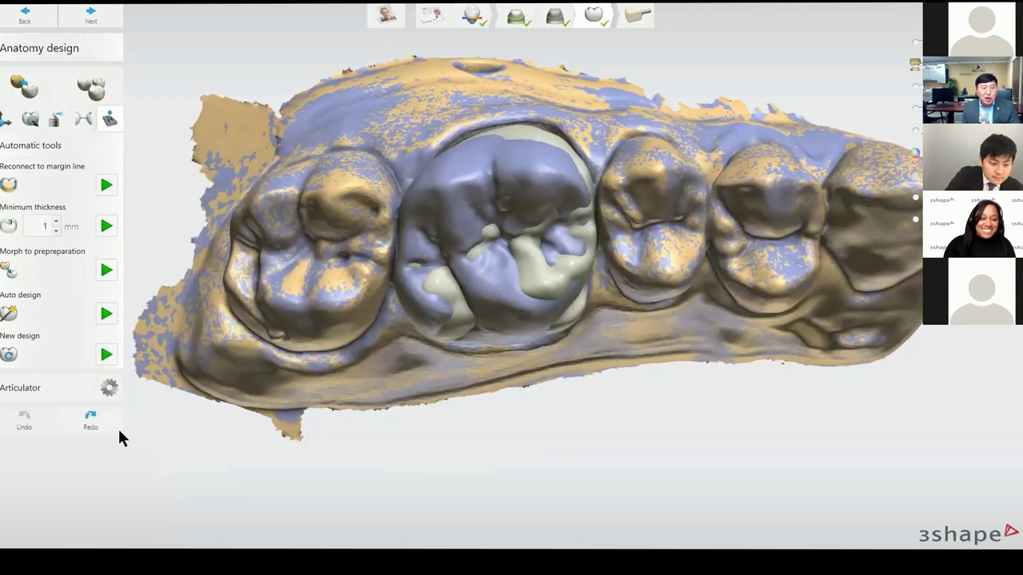
Morph the crown of tooth 3 to the pre-preparation shape and fade the pre-preparation scan to reveal it.
{"action": "left_click", "coordinate": [107, 272]}
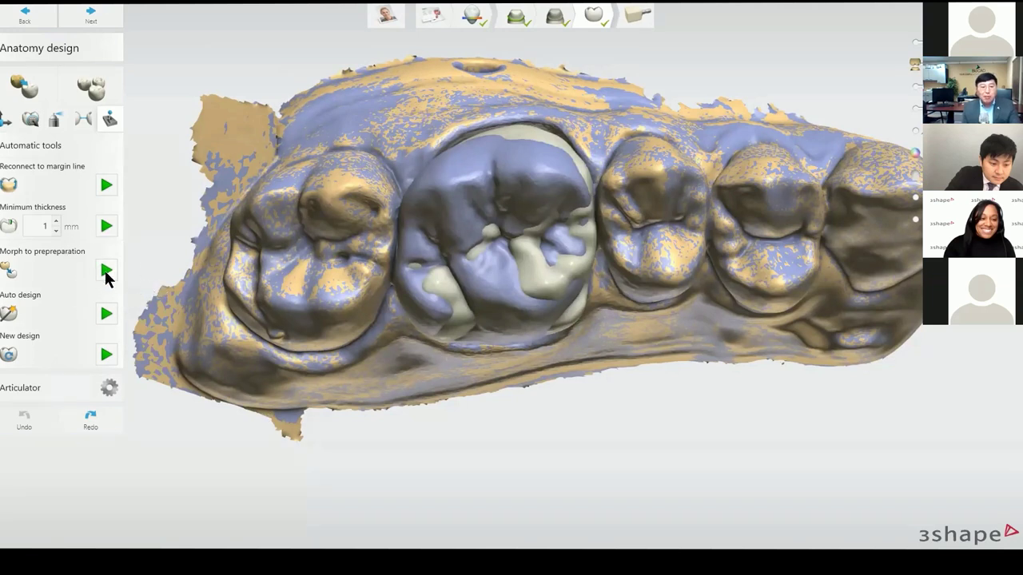
{"action": "left_click", "coordinate": [106, 272]}
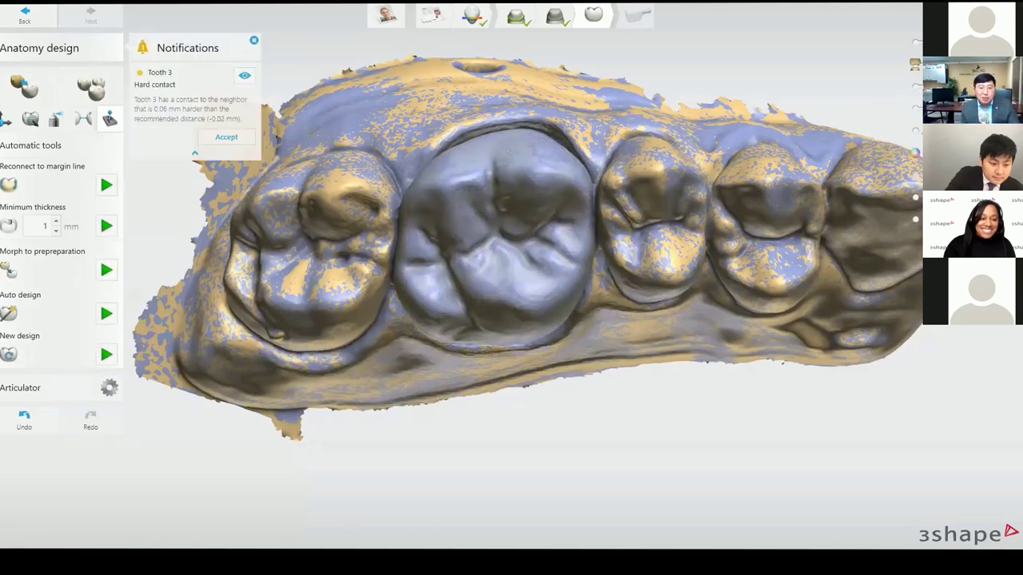
{"action": "left_click", "coordinate": [913, 87]}
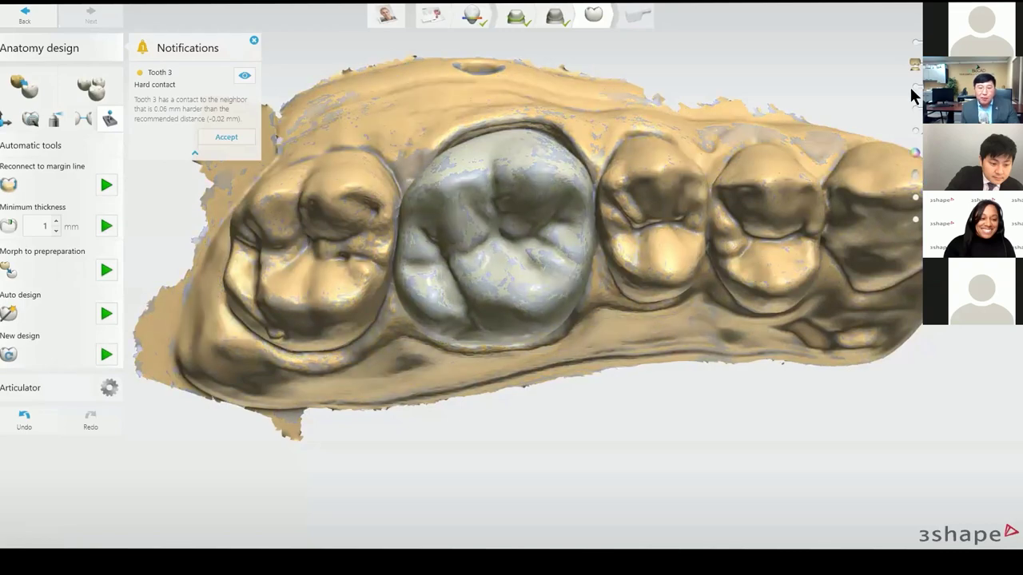
Accept the hard contact notification for tooth 3 and continue from Anatomy design to the CAM stage.
{"action": "mouse_move", "coordinate": [662, 200]}
{"action": "right_mouse_down"}
{"action": "mouse_move", "coordinate": [668, 319]}
{"action": "mouse_move", "coordinate": [659, 207]}
{"action": "right_mouse_up"}
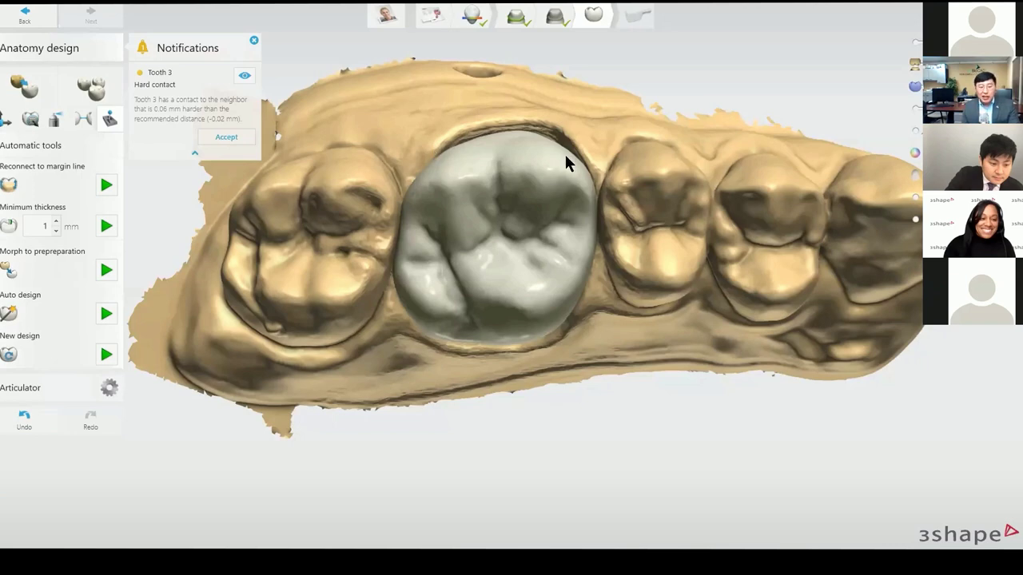
{"action": "right_click_drag", "start_coordinate": [497, 234], "coordinate": [530, 202]}
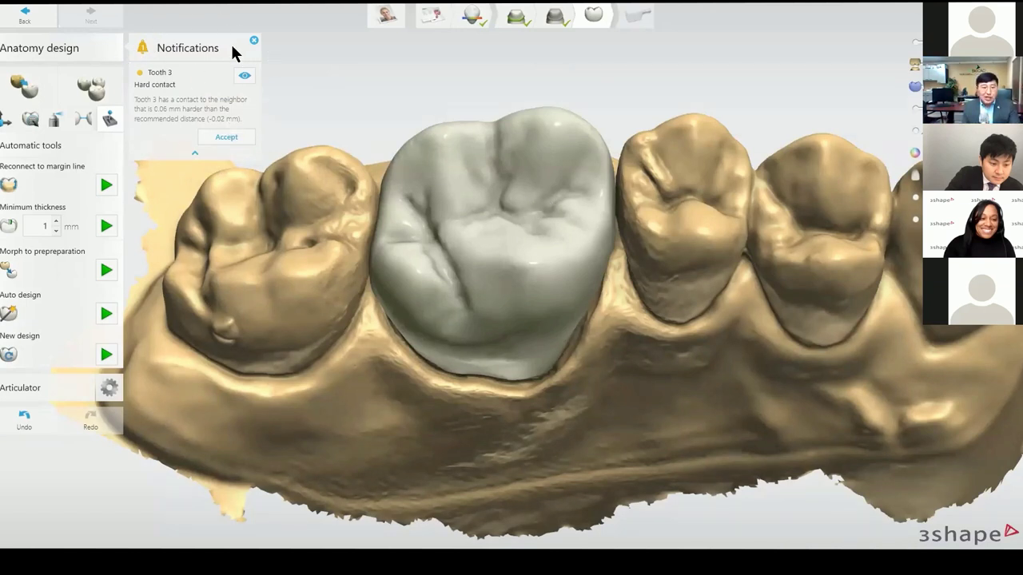
{"action": "left_click", "coordinate": [238, 138]}
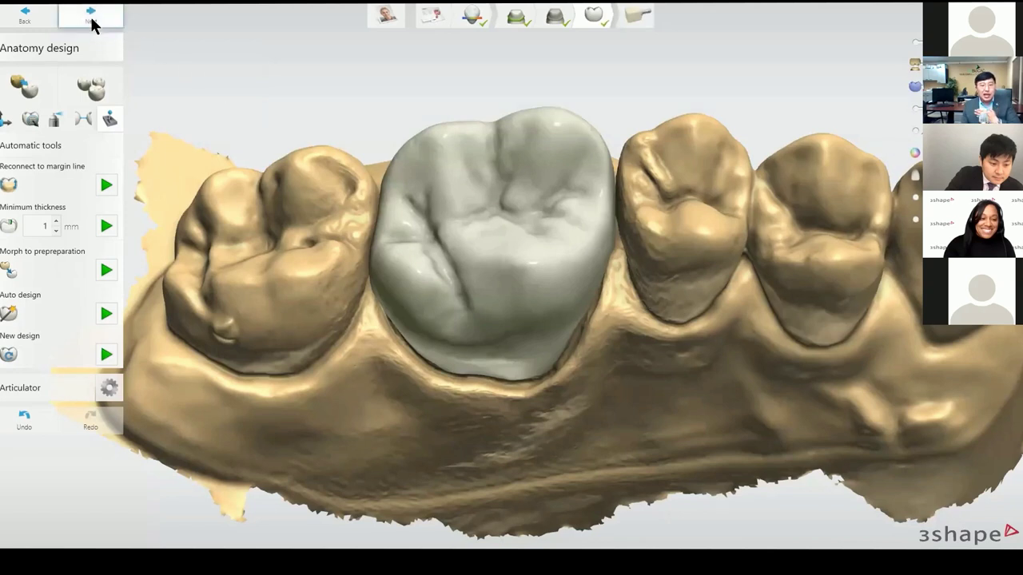
{"action": "left_click", "coordinate": [109, 32]}
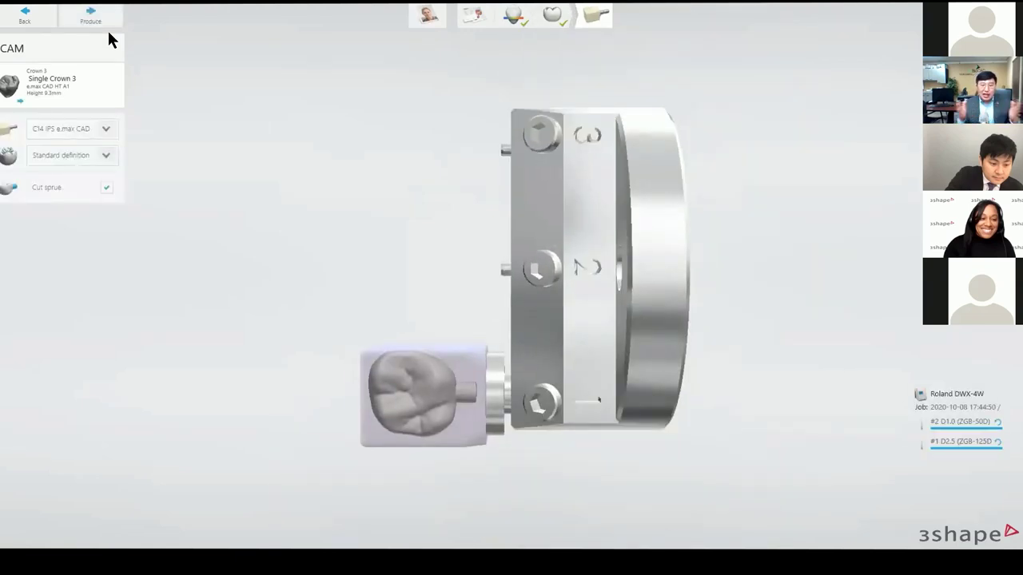
Examine how the single crown for tooth 3 and its sprue sit inside the milling block.
{"action": "right_click_drag", "start_coordinate": [643, 216], "coordinate": [643, 254]}
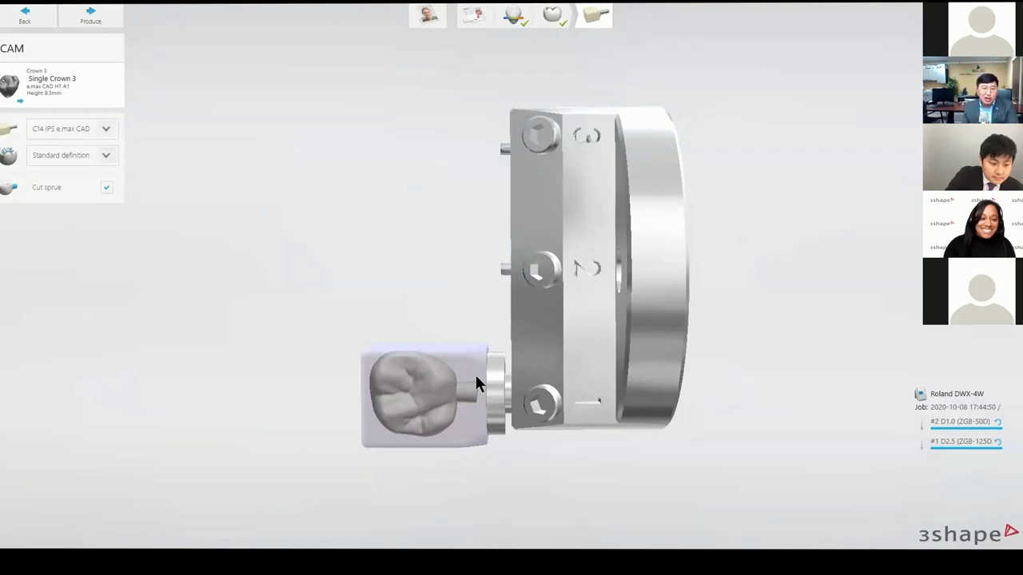
{"action": "scroll", "coordinate": [463, 381], "scroll_direction": "up", "scroll_amount": 3}
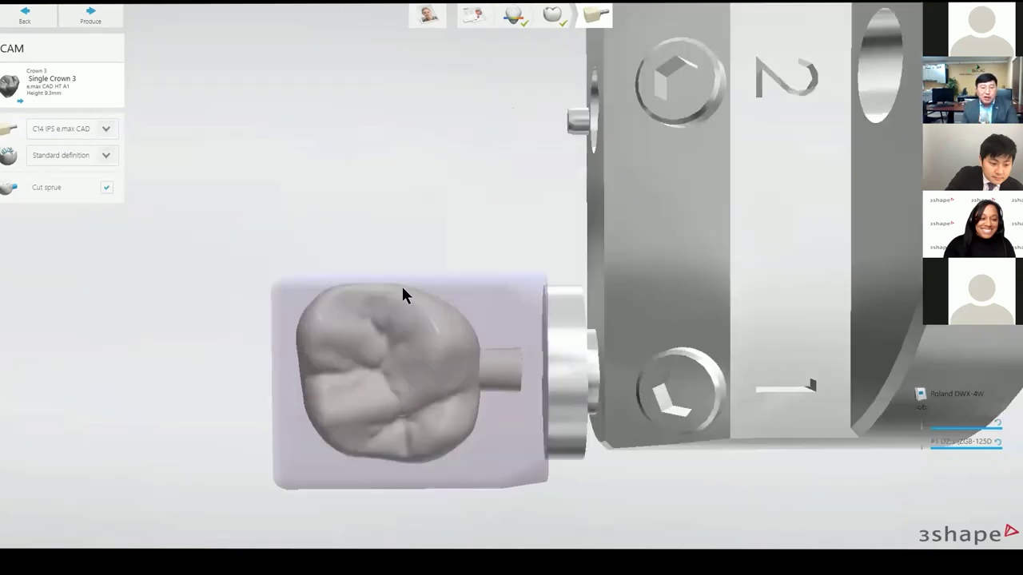
{"action": "right_click_drag", "start_coordinate": [547, 410], "coordinate": [485, 359]}
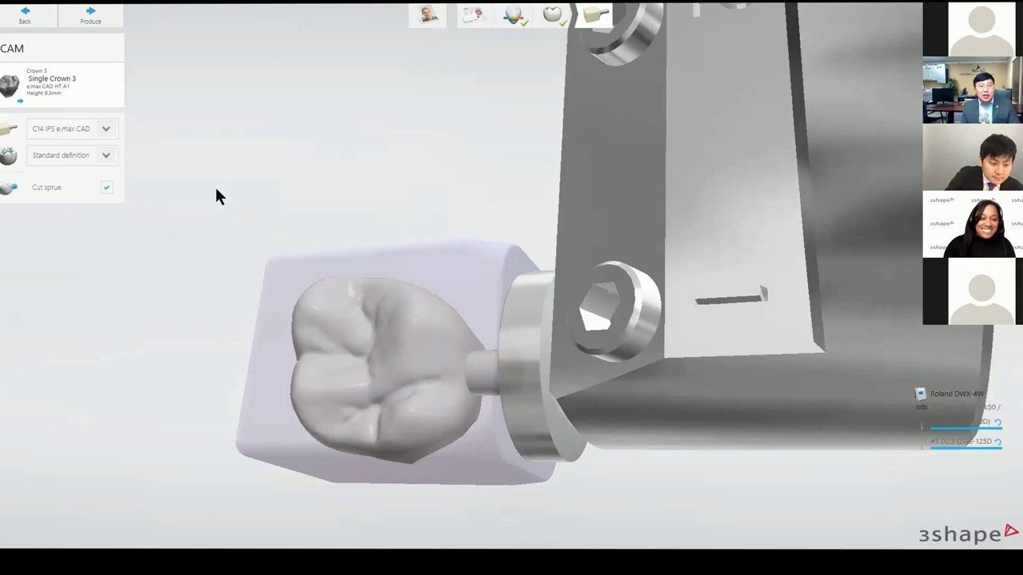
Review the available block sizes and milling definitions, keeping C14 IPS e.max CAD and Standard definition.
{"action": "left_click", "coordinate": [106, 130]}
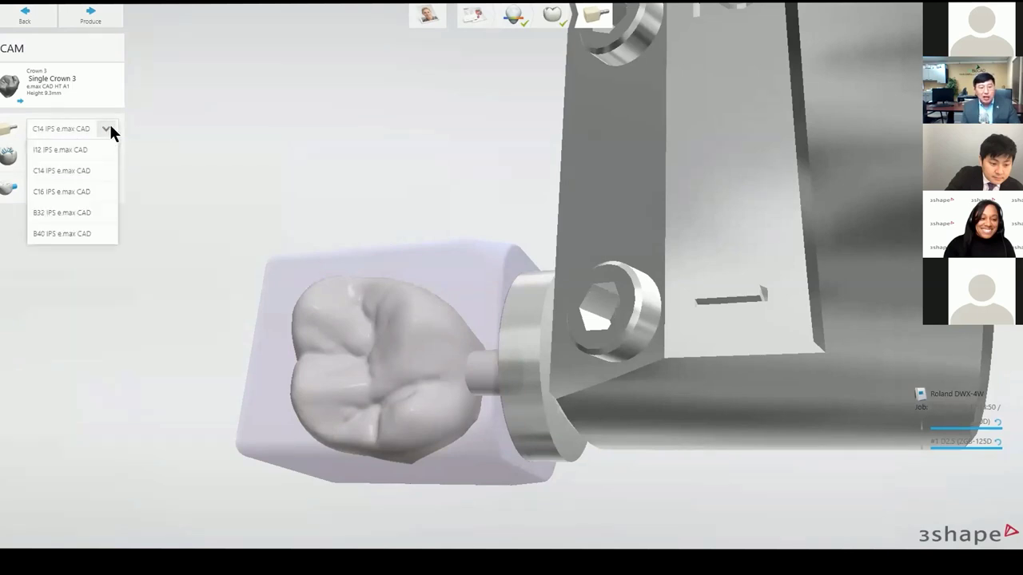
{"action": "left_click", "coordinate": [173, 122]}
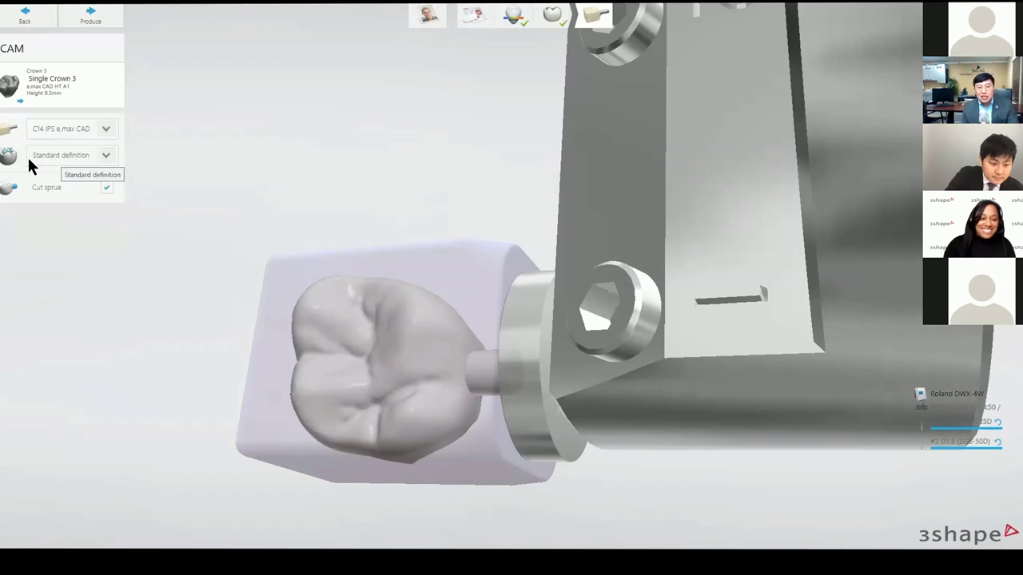
{"action": "left_click", "coordinate": [70, 157]}
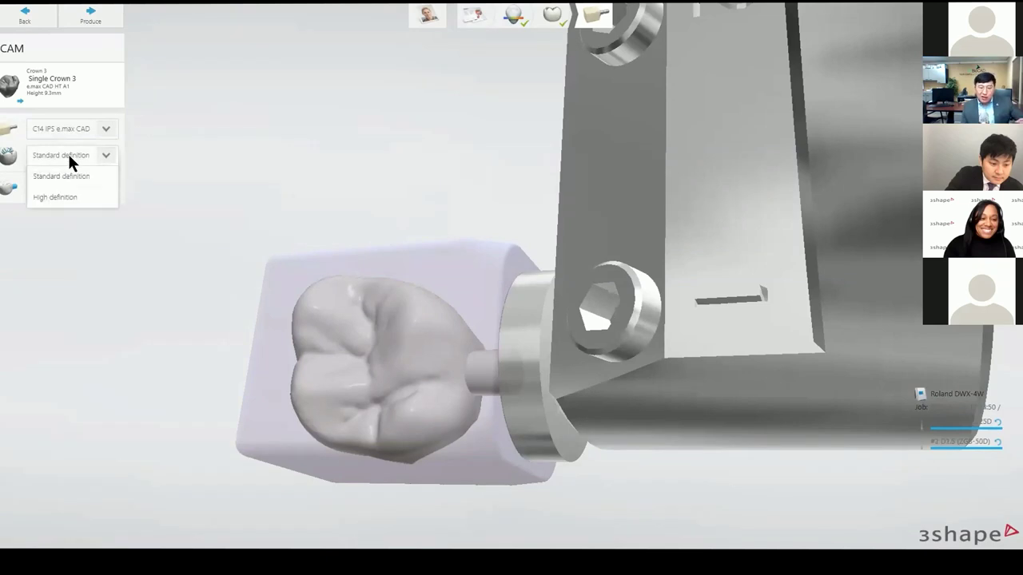
{"action": "left_click", "coordinate": [142, 159]}
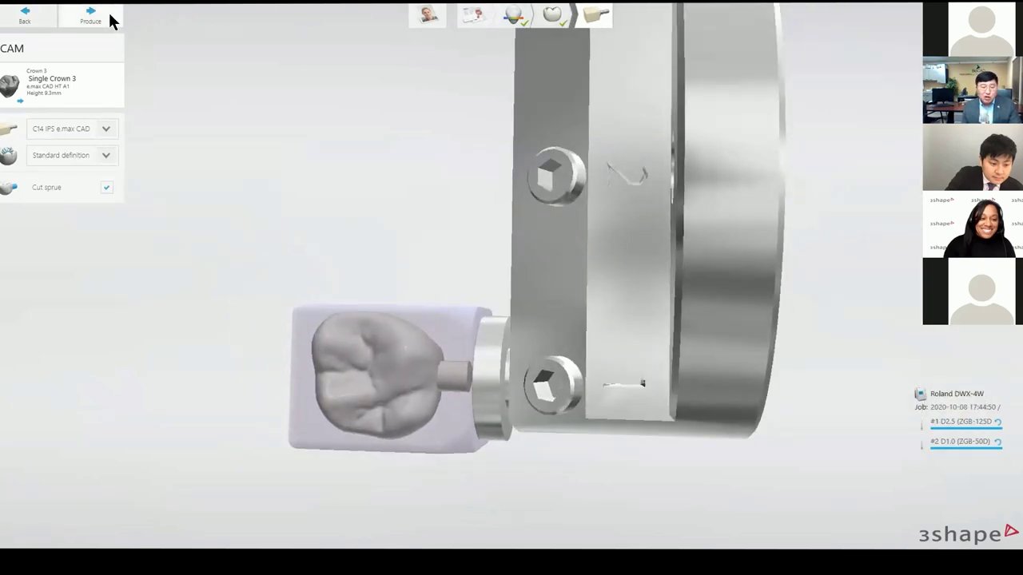
Switch to the presentation slide on milling glass ceramic and play the DWX-42W video.
{"action": "key", "text": "alt+Tab"}
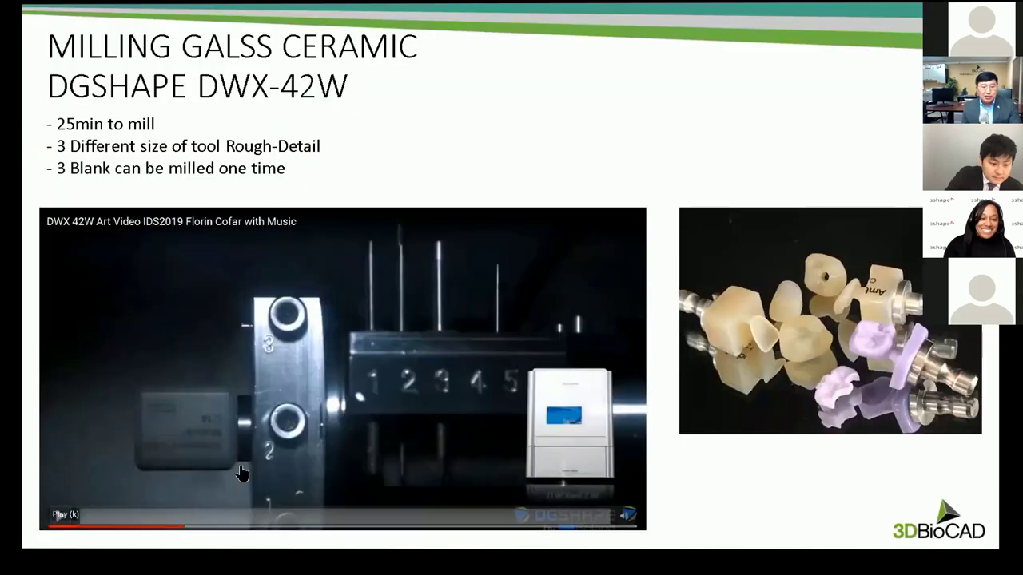
{"action": "left_click", "coordinate": [59, 516]}
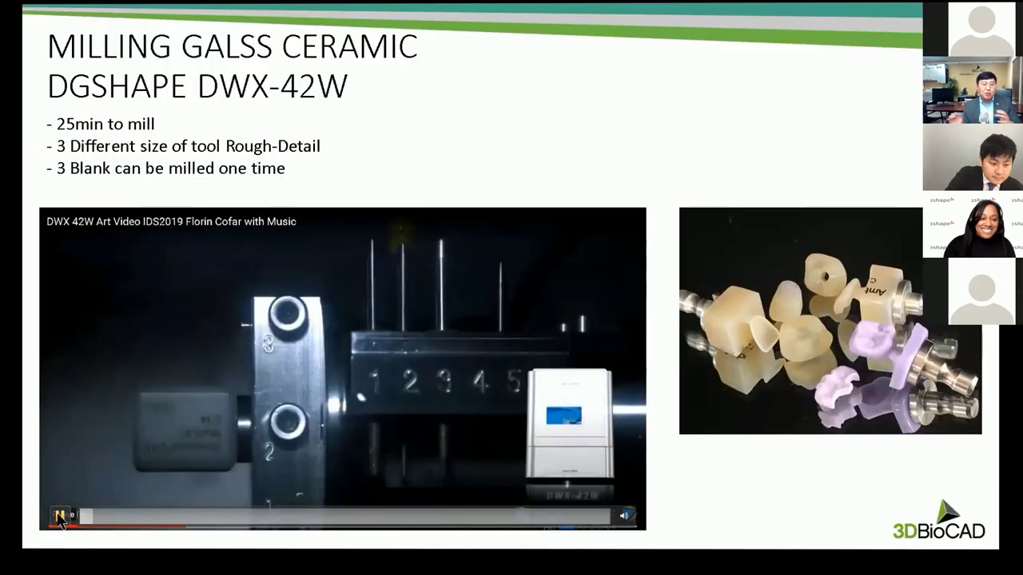